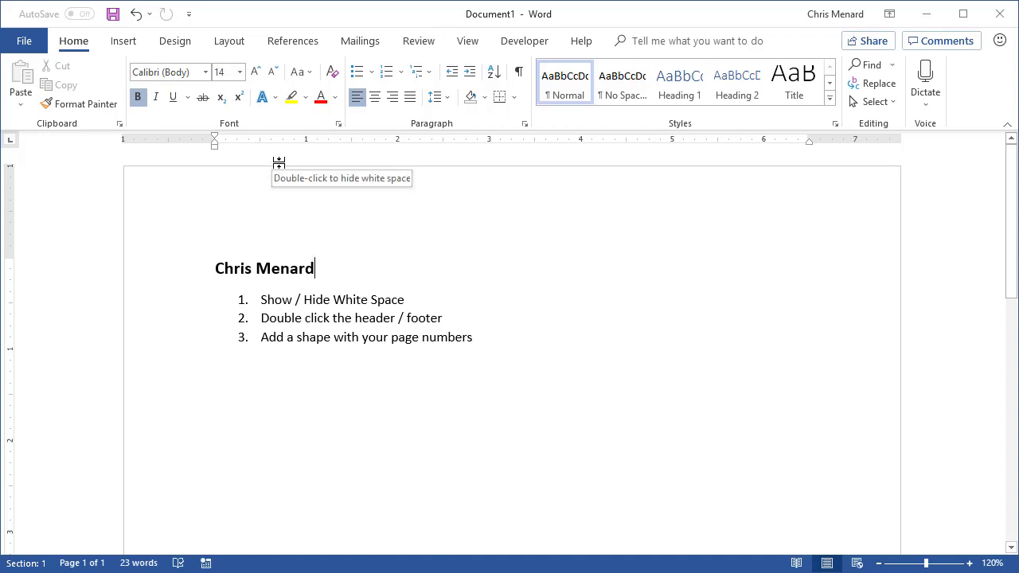
Hide the white space between pages and start a new, unnumbered page after the list.
{"action": "double_click", "coordinate": [278, 161]}
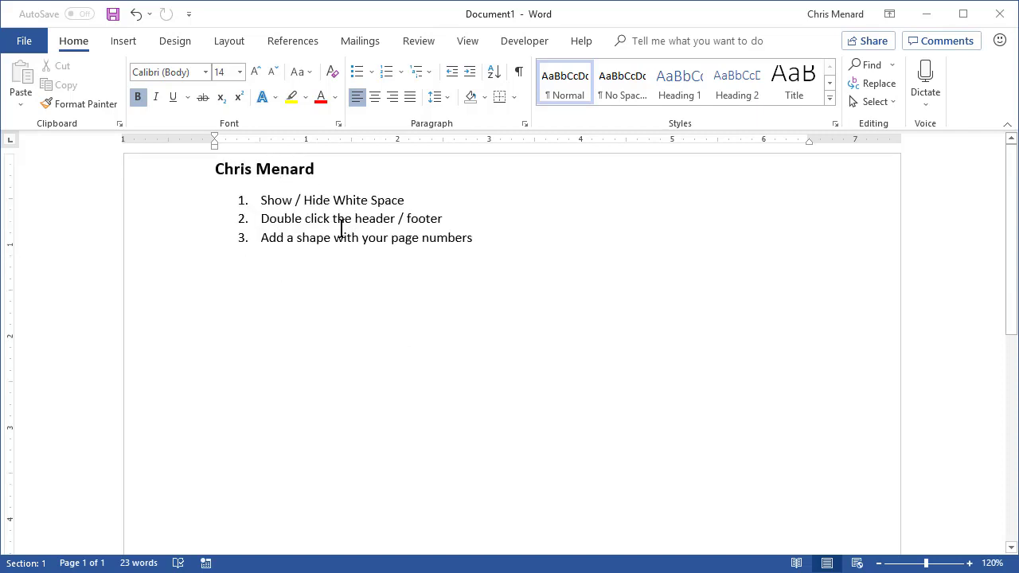
{"action": "left_click", "coordinate": [500, 240]}
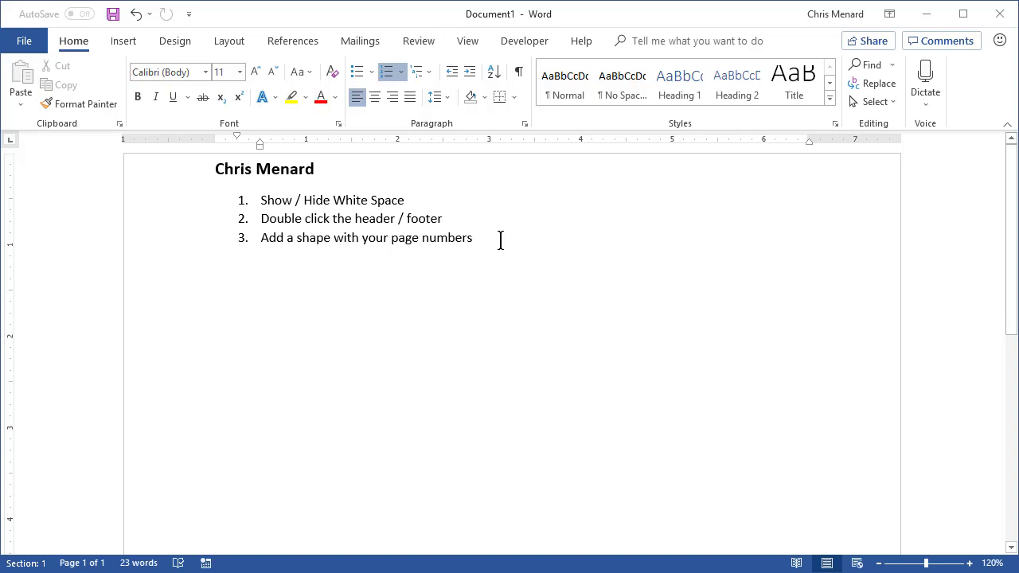
{"action": "key", "text": "ctrl+Return"}
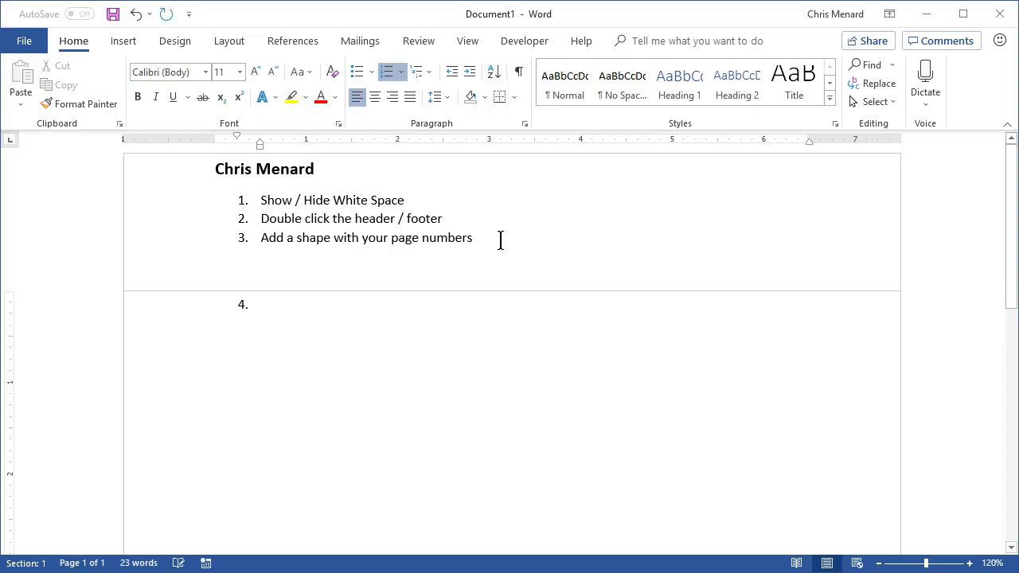
{"action": "key", "text": "BackSpace"}
Type two lines of placeholder text on the second page.
{"action": "type", "text": "kladsjfsdl;kjfsd;ljkdsaf"}
{"action": "key", "text": "Return"}
{"action": "type", "text": "asd f;lkewrjfrewlrew"}
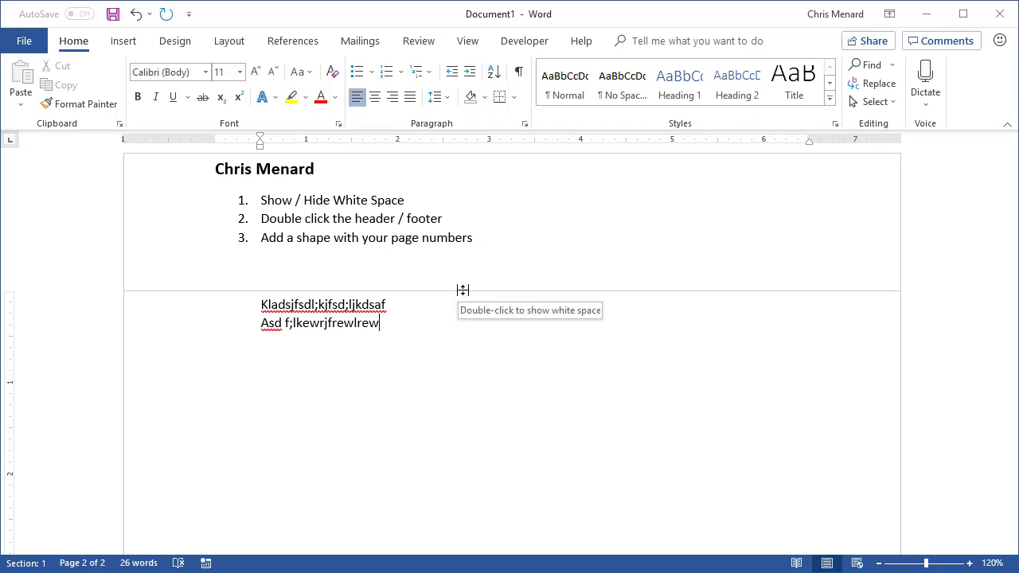
Show the white space between pages again and open page 1's header for editing.
{"action": "double_click", "coordinate": [461, 156]}
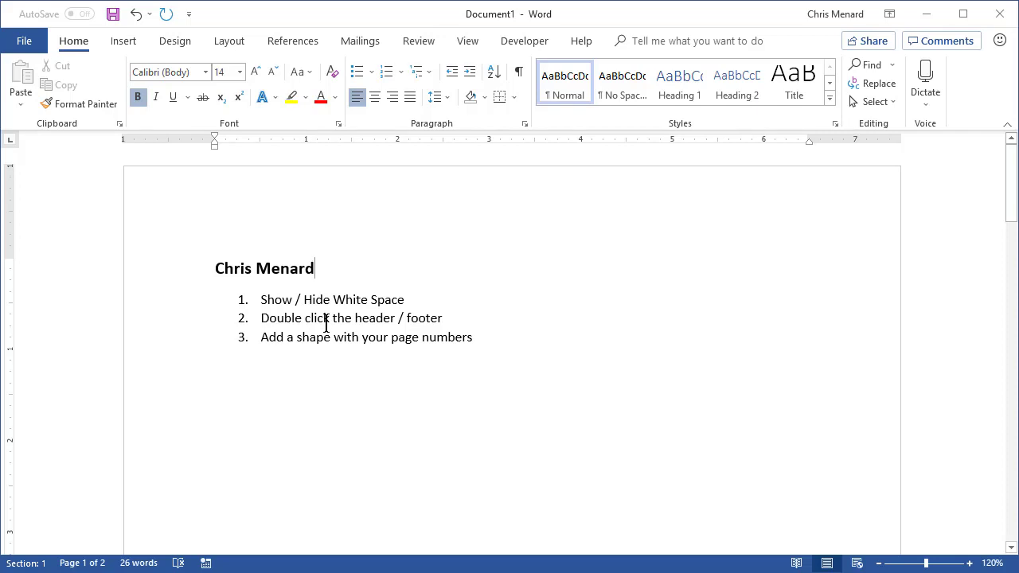
{"action": "double_click", "coordinate": [245, 209]}
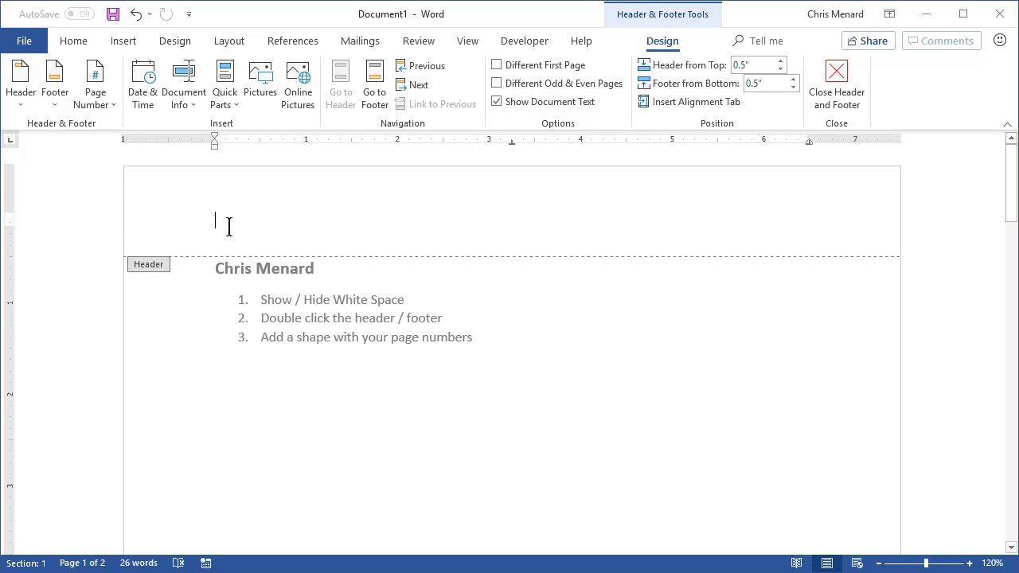
{"action": "double_click", "coordinate": [464, 329]}
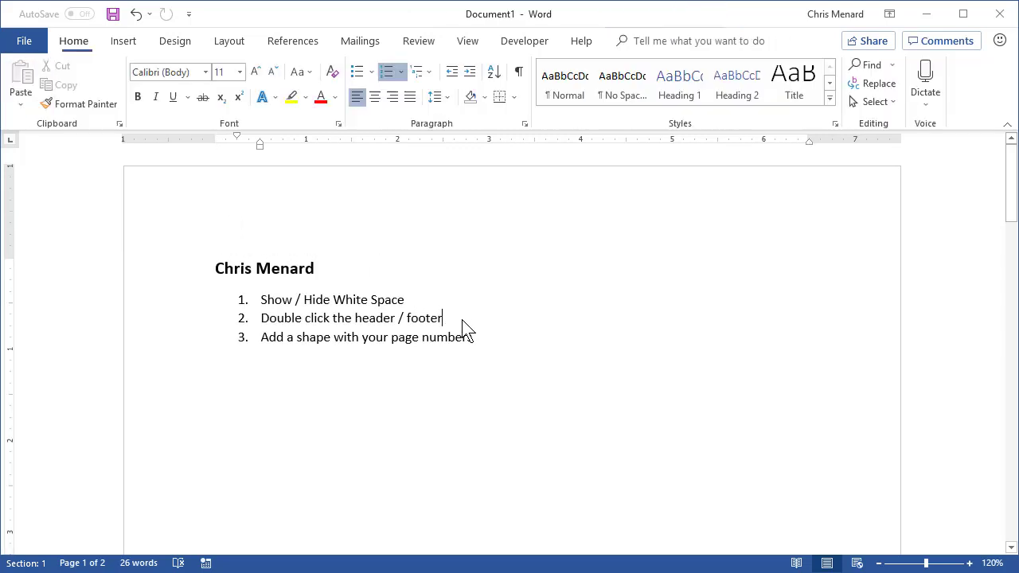
{"action": "double_click", "coordinate": [224, 214]}
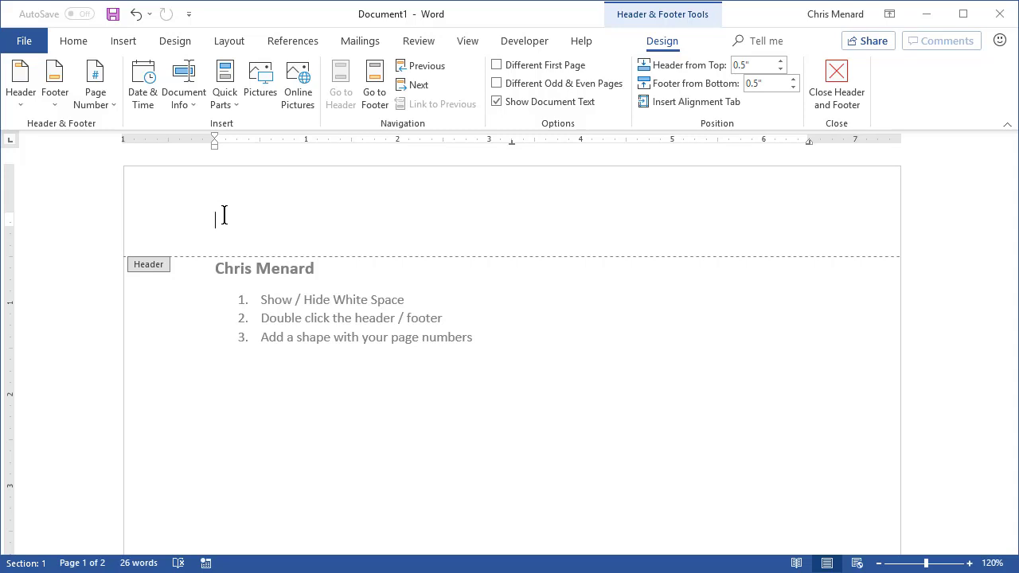
Right-align the empty header line, then bring up the Insert ribbon commands.
{"action": "key", "text": "ctrl+z"}
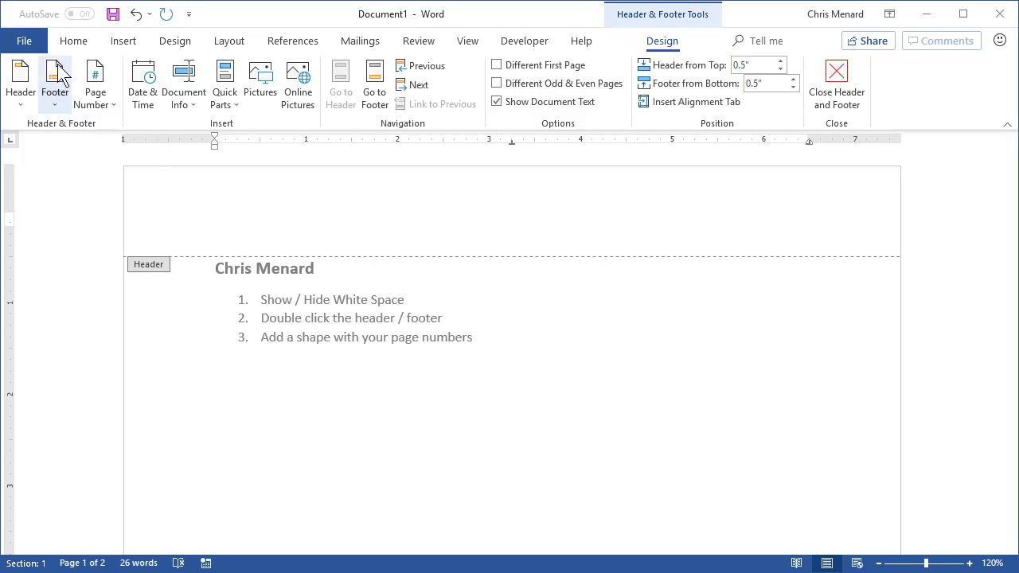
{"action": "left_click", "coordinate": [79, 43]}
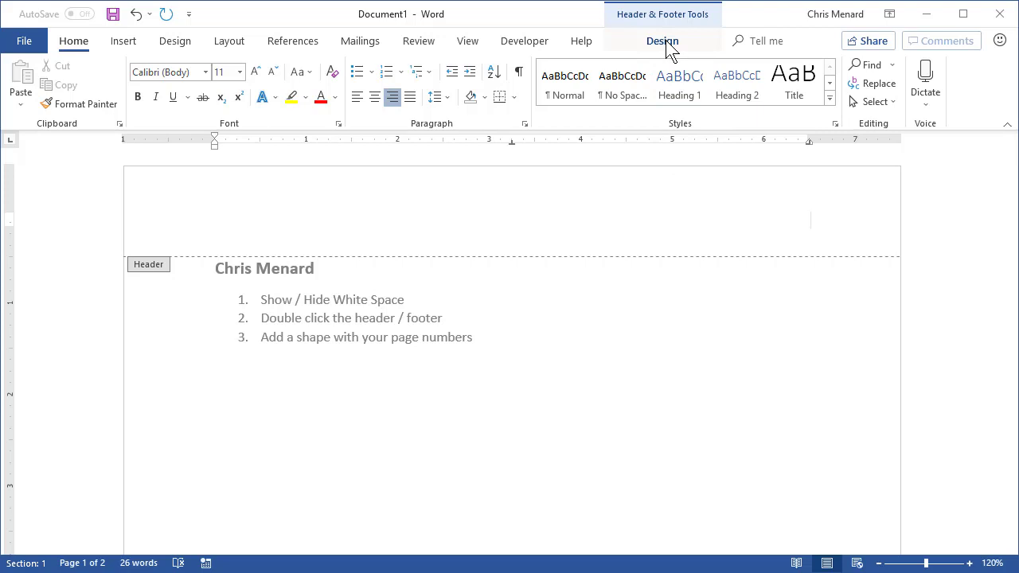
{"action": "left_click", "coordinate": [136, 46]}
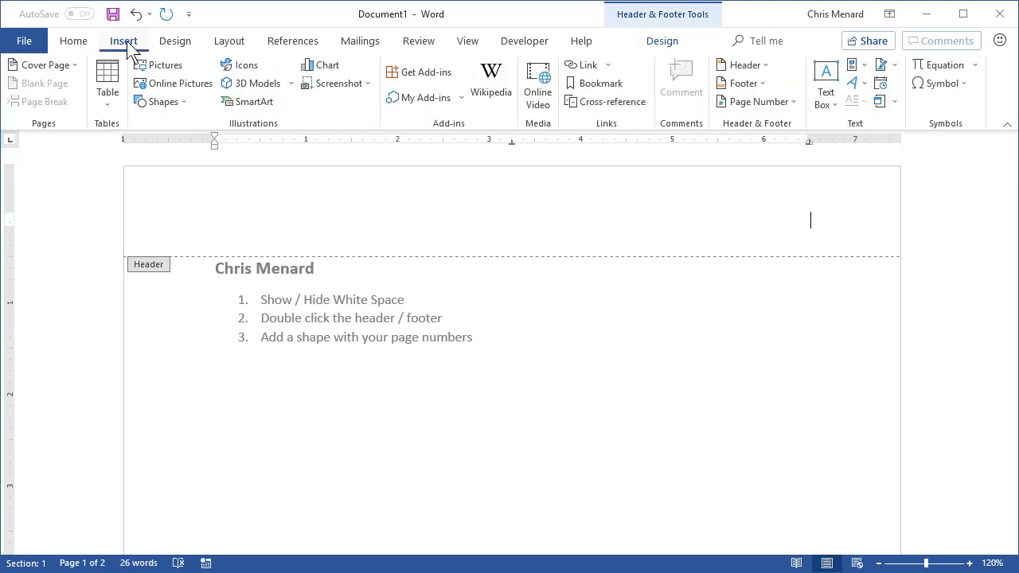
Draw a small 0.43-inch Oval circle at the right side of the header.
{"action": "left_click", "coordinate": [173, 103]}
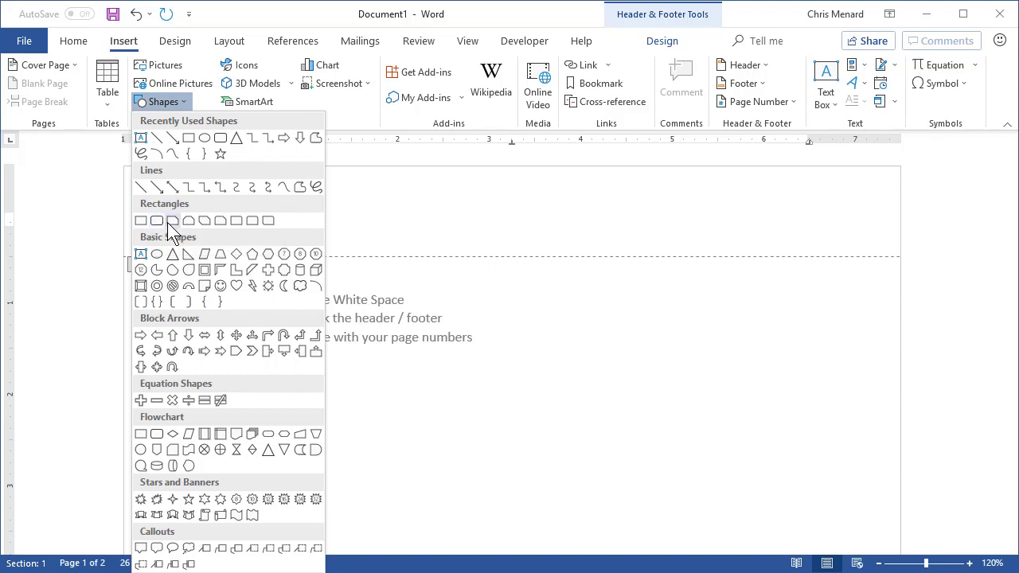
{"action": "left_click", "coordinate": [206, 139]}
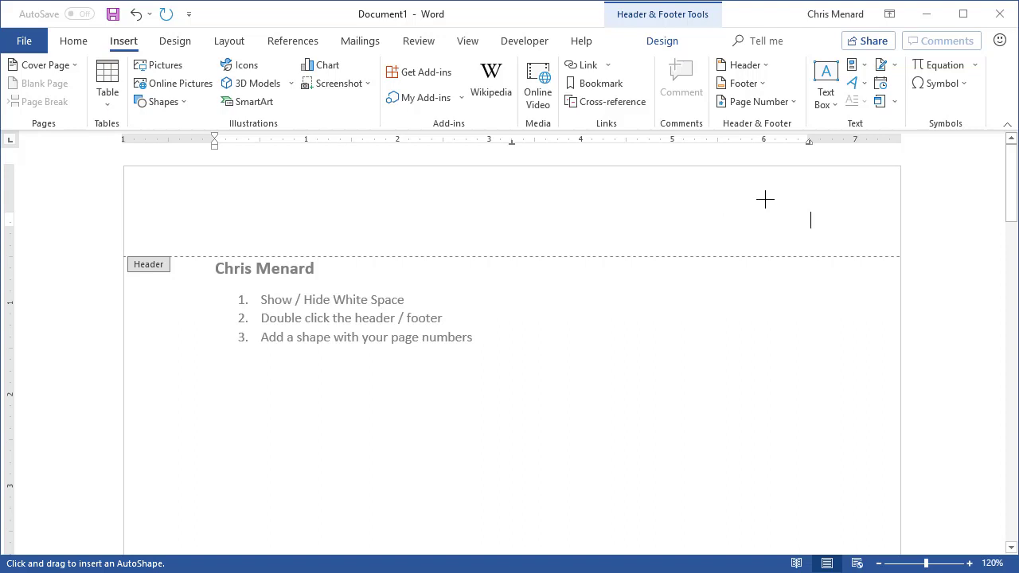
{"action": "left_click_drag", "start_coordinate": [764, 199], "coordinate": [797, 238]}
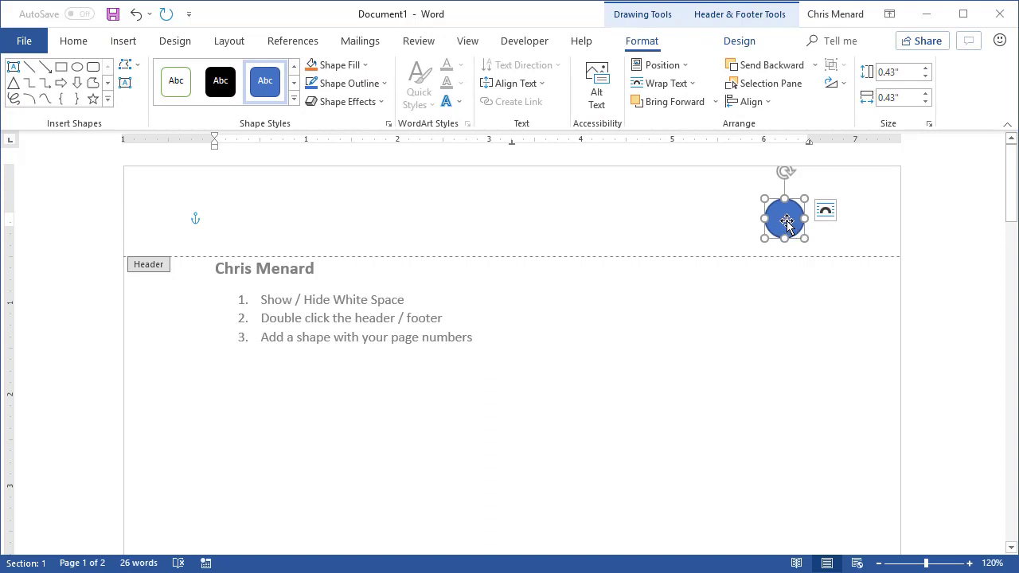
Use Add Text so the header circle holds an insertion point, with Header & Footer commands showing.
{"action": "right_click", "coordinate": [786, 223]}
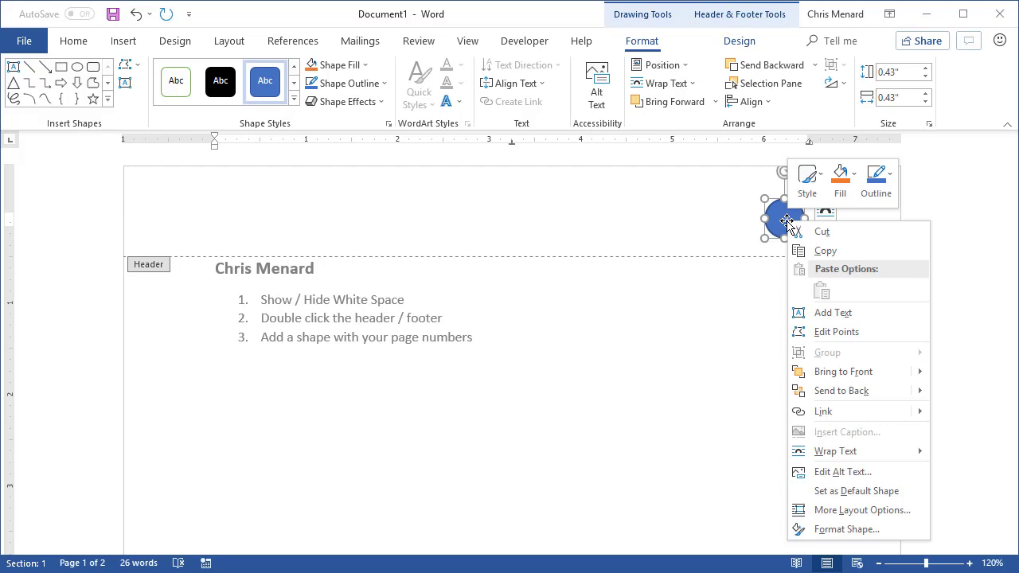
{"action": "left_click", "coordinate": [828, 312]}
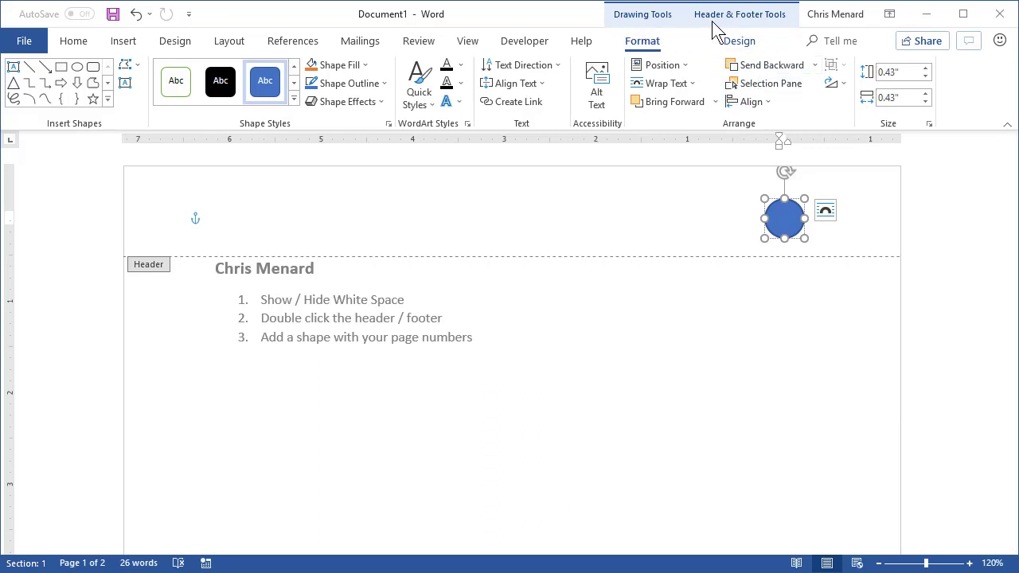
{"action": "left_click", "coordinate": [739, 40]}
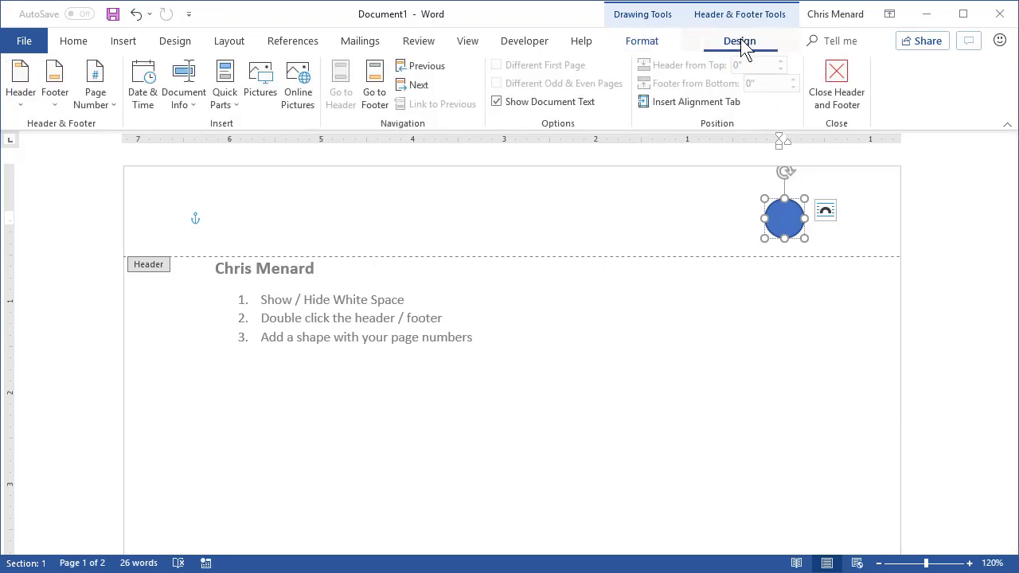
Insert a Plain Number page number inside the circle, then close the header.
{"action": "left_click", "coordinate": [99, 107]}
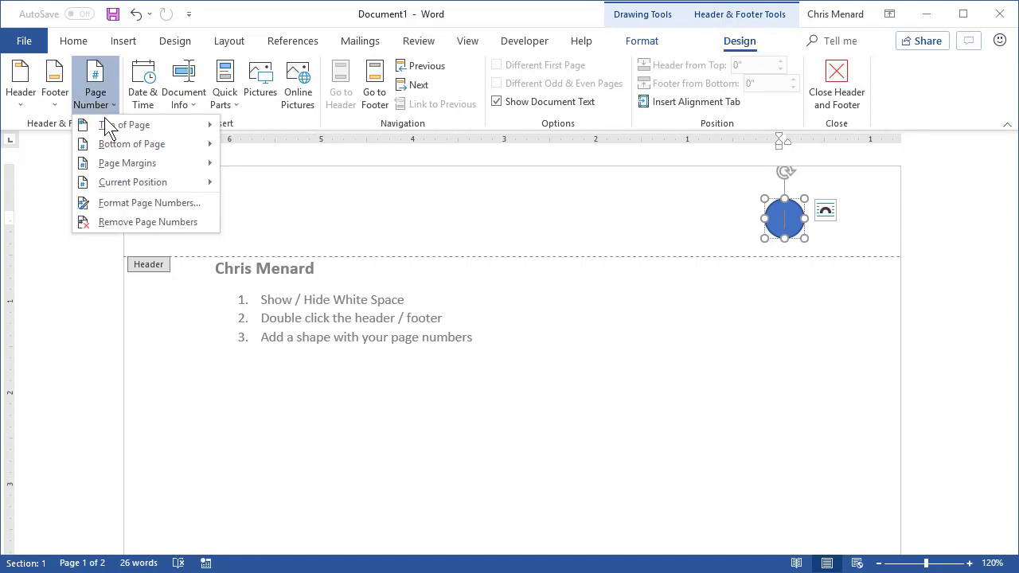
{"action": "mouse_move", "coordinate": [141, 186]}
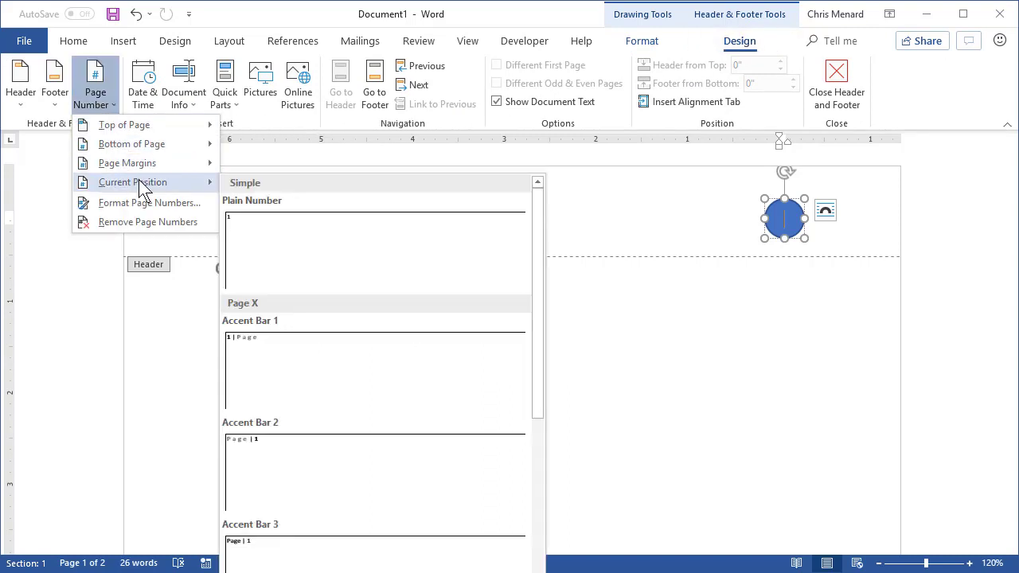
{"action": "left_click", "coordinate": [293, 241]}
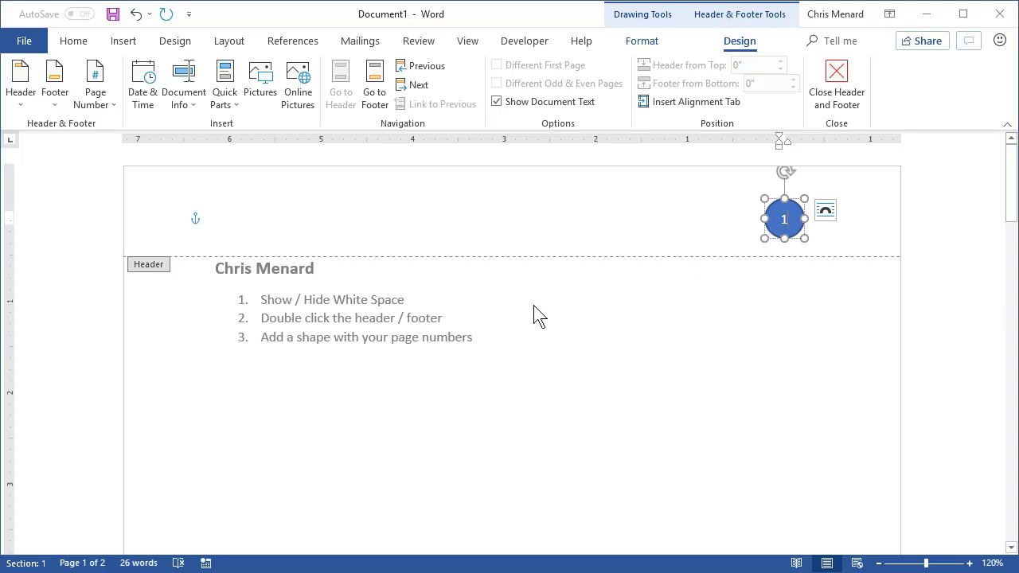
{"action": "double_click", "coordinate": [494, 322]}
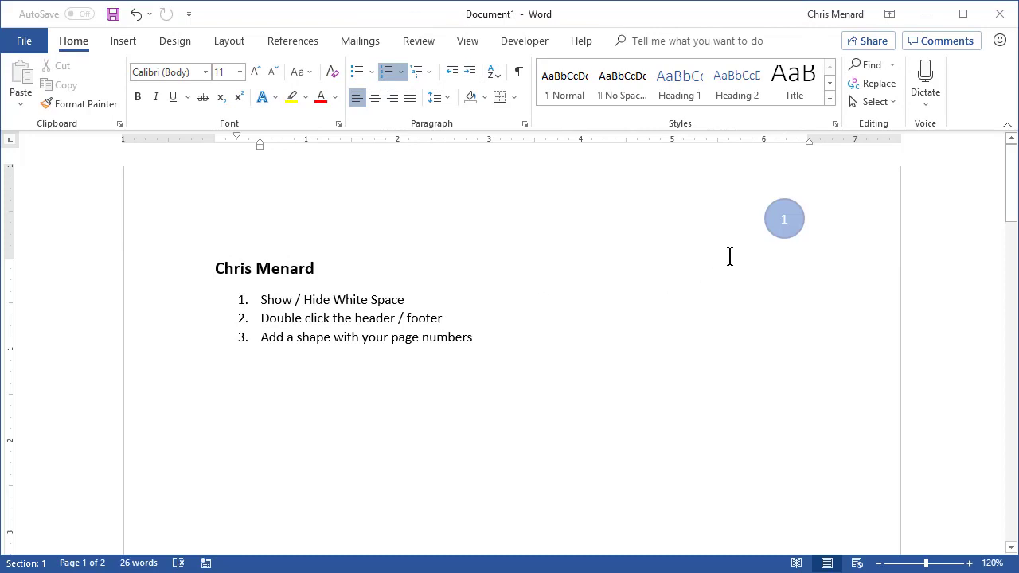
Add a third page containing 'erreerfedefgrf' after page 2's text, then open the File backstage.
{"action": "scroll", "coordinate": [769, 273], "scroll_direction": "down", "scroll_amount": 15}
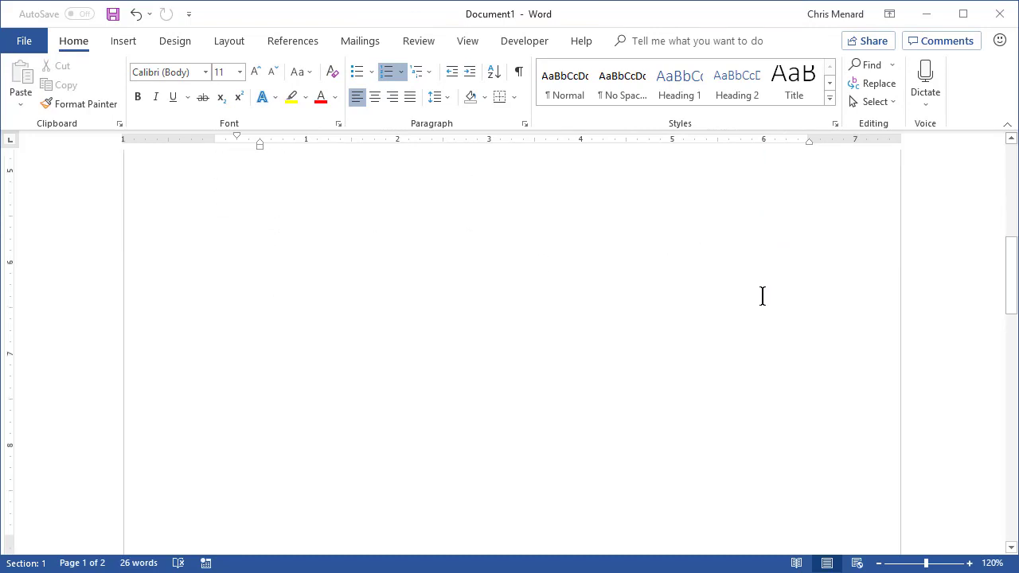
{"action": "left_click", "coordinate": [411, 356]}
{"action": "key", "text": "Return"}
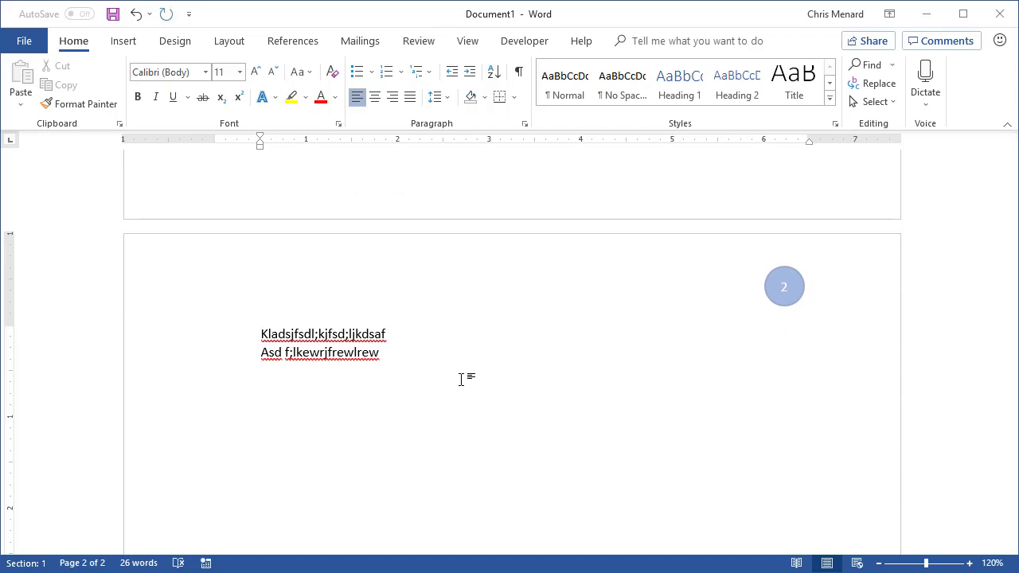
{"action": "key", "text": "ctrl+Return"}
{"action": "type", "text": "erreerfedefgrf"}
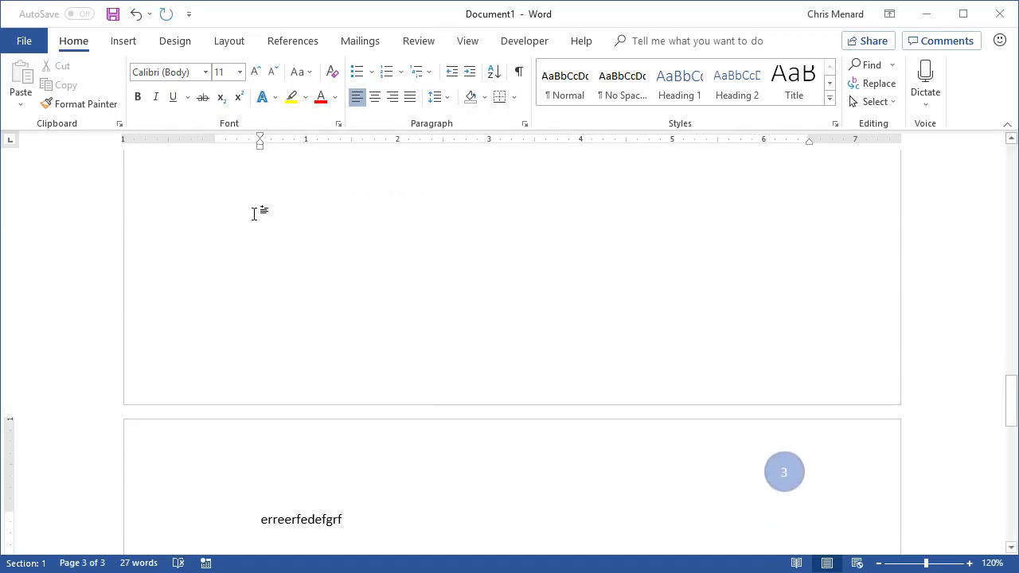
{"action": "left_click", "coordinate": [24, 41]}
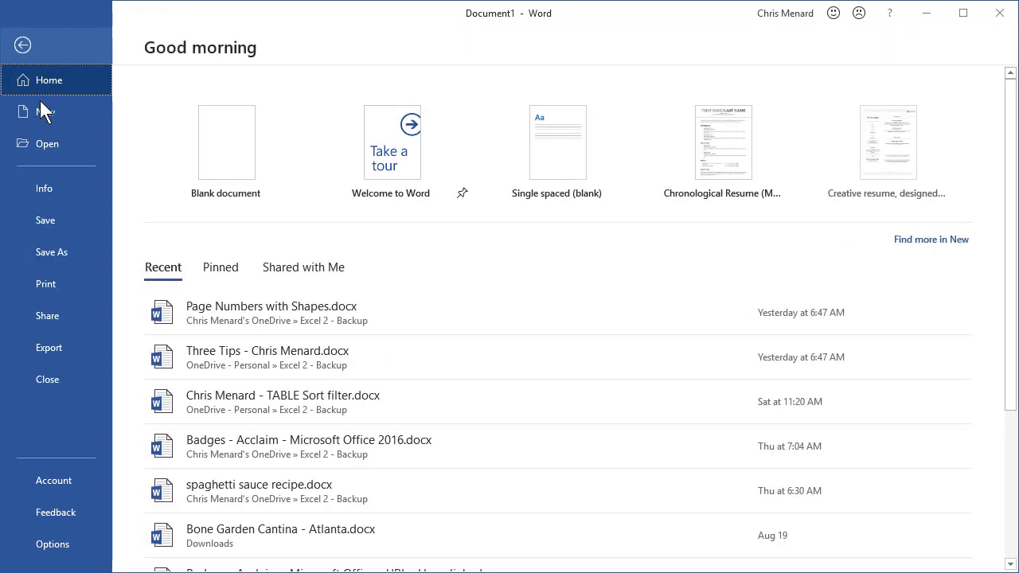
Check the circled page number in a zoomed print preview, then return to page 1.
{"action": "left_click", "coordinate": [57, 285]}
{"action": "scroll", "coordinate": [816, 164], "scroll_direction": "up", "scroll_amount": 2}
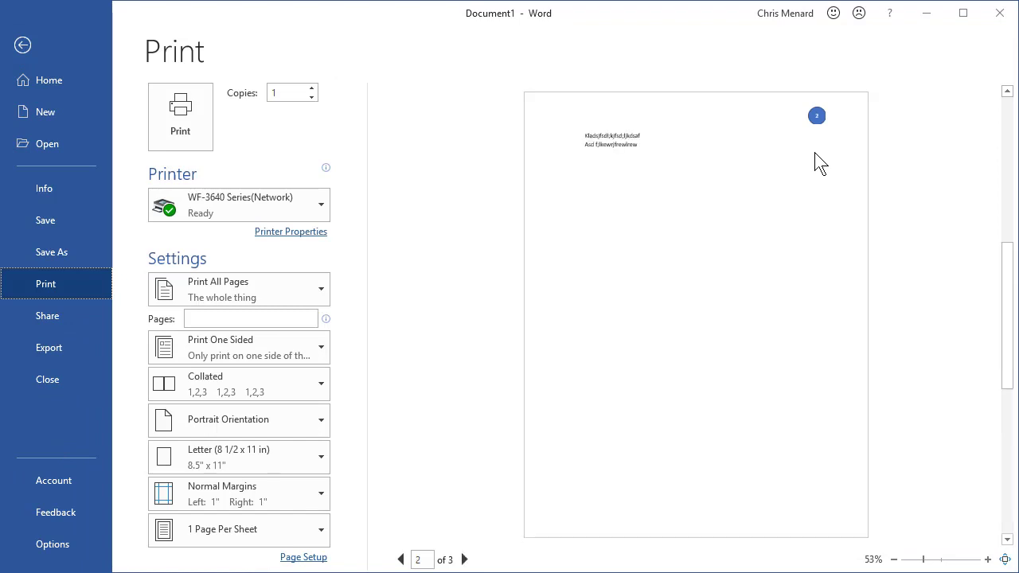
{"action": "left_click", "coordinate": [988, 558]}
{"action": "left_click", "coordinate": [987, 559]}
{"action": "left_click", "coordinate": [987, 559]}
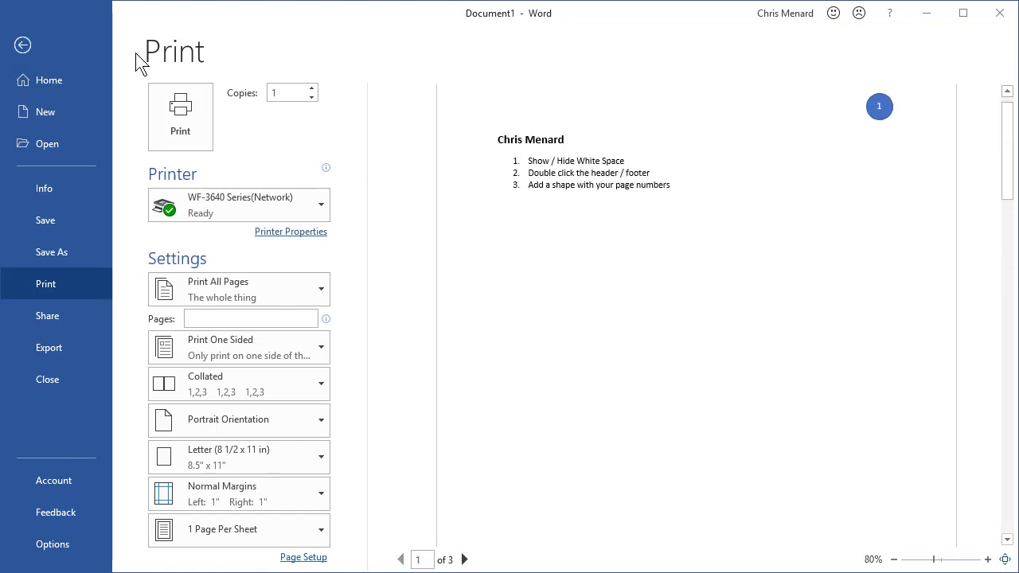
{"action": "left_click", "coordinate": [22, 46]}
{"action": "scroll", "coordinate": [390, 265], "scroll_direction": "up", "scroll_amount": 10}
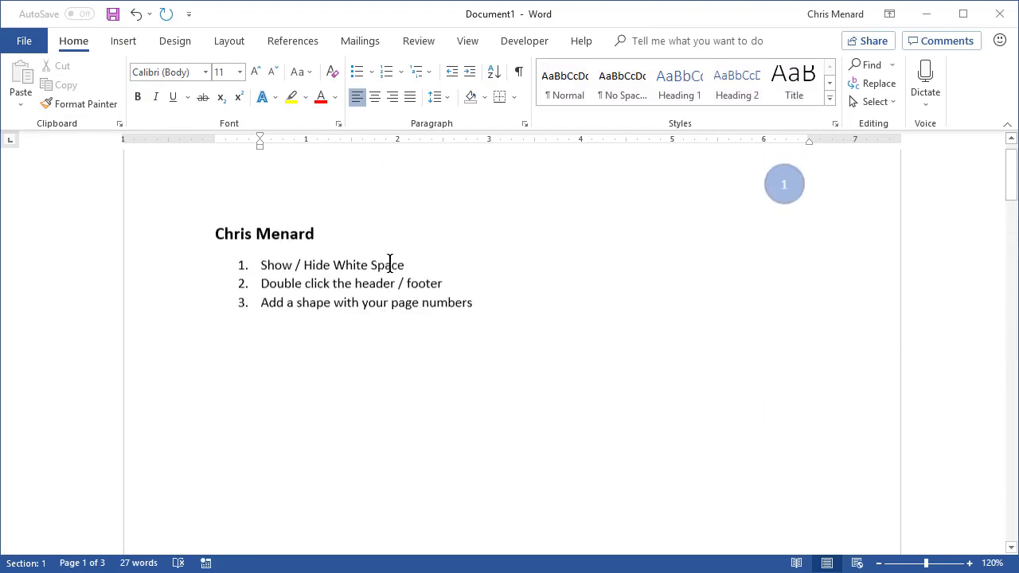